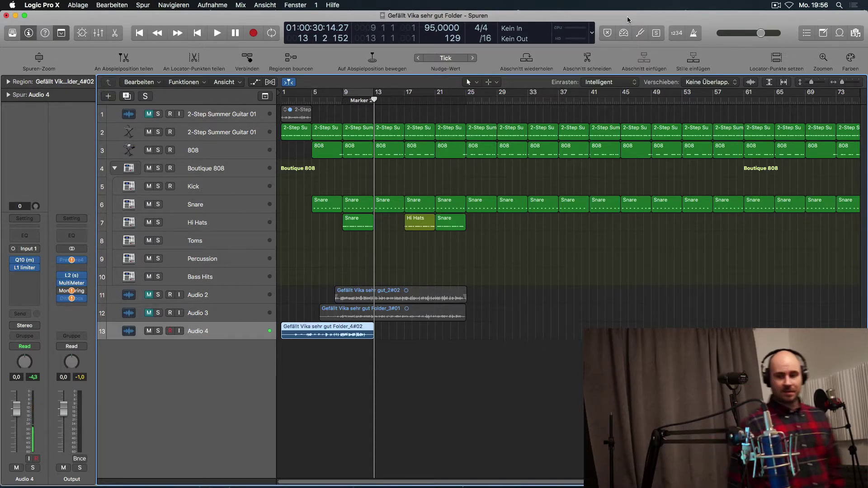
Undo the last recording on Audio 4, return to the project start, and reset the track's channel strip
key("super+z")
key("Return")
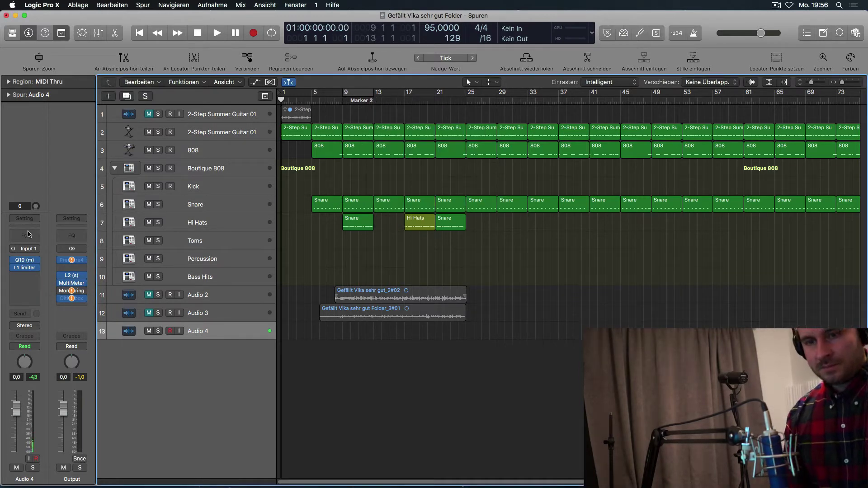
left_click(27, 218)
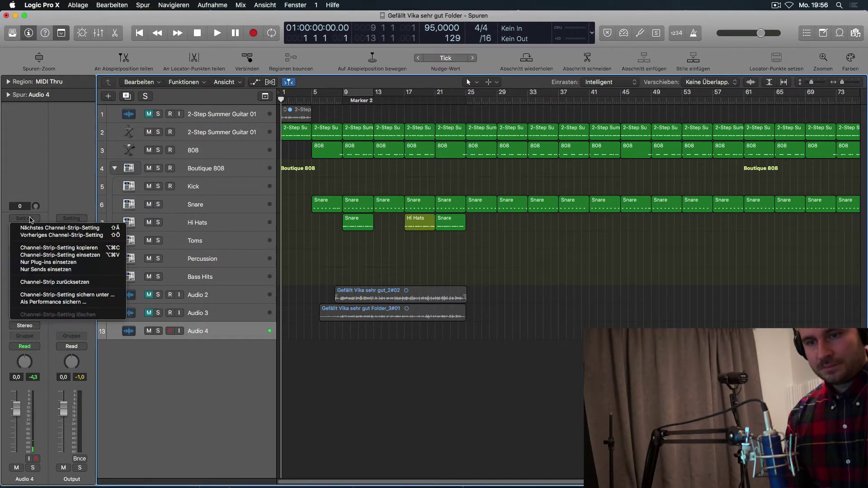
left_click(54, 282)
Record a vocal take on Audio 4 from bar 1 to about bar 26, and play it back from about bar 7
key("r")
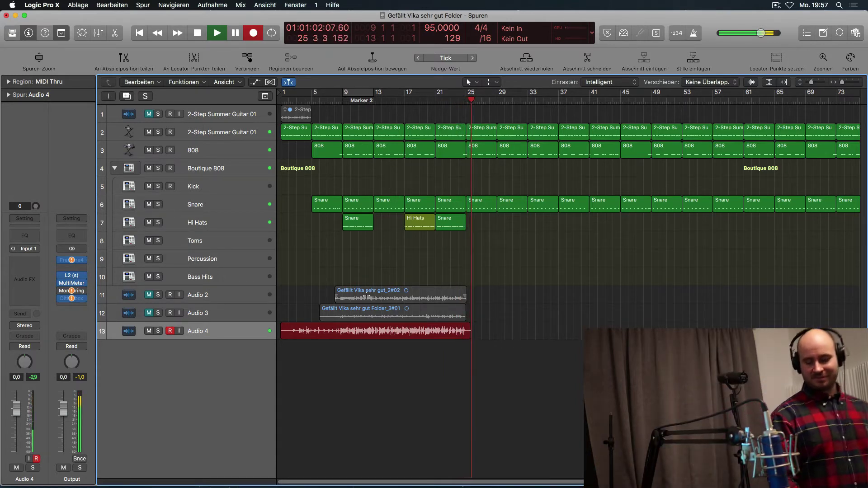
key("space")
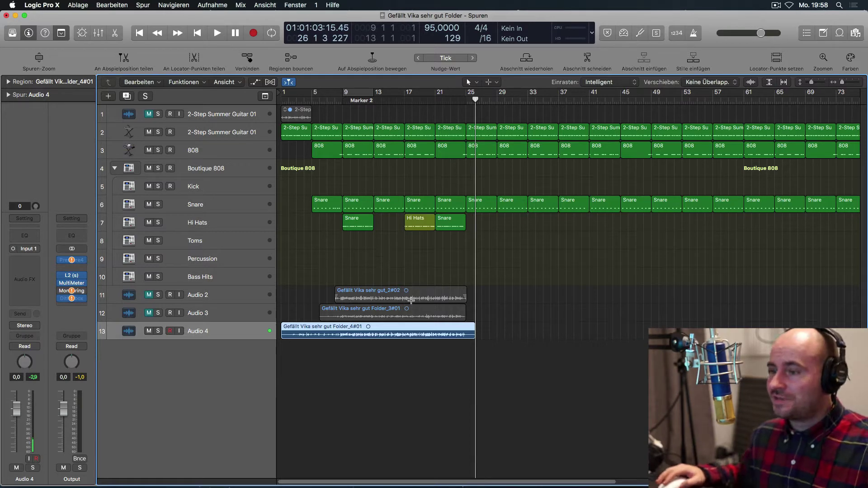
left_click(332, 99)
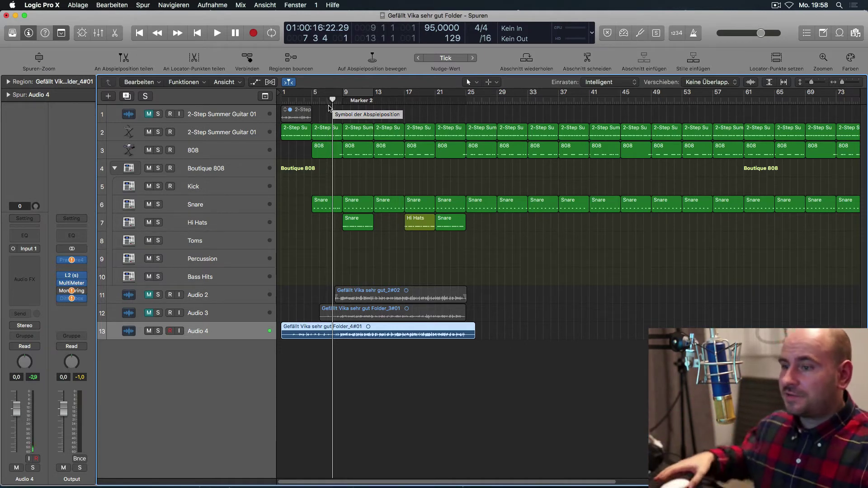
key("space")
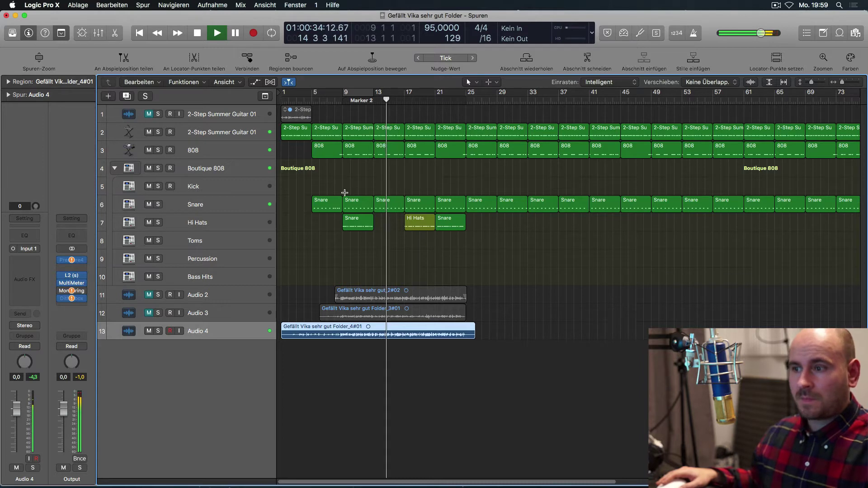
key("space")
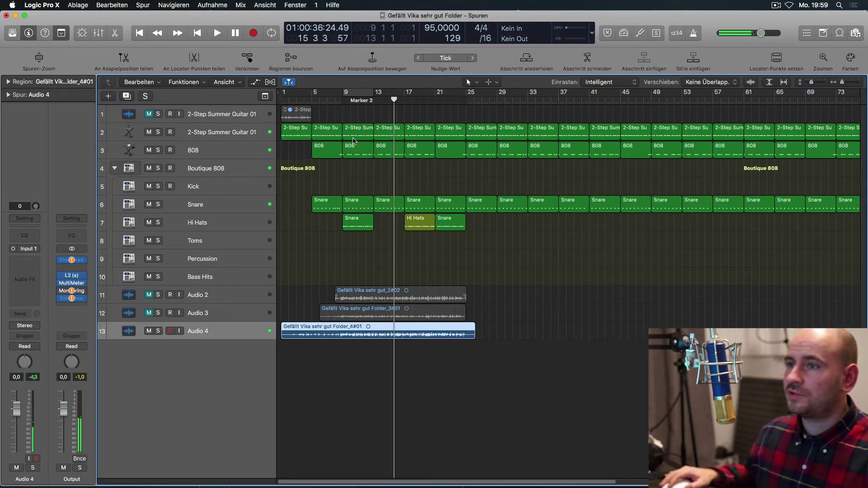
Set the cycle range to bars 9 to 25 and insert the mono Q10 equalizer on Audio 4
left_click_drag(354, 94, 465, 122)
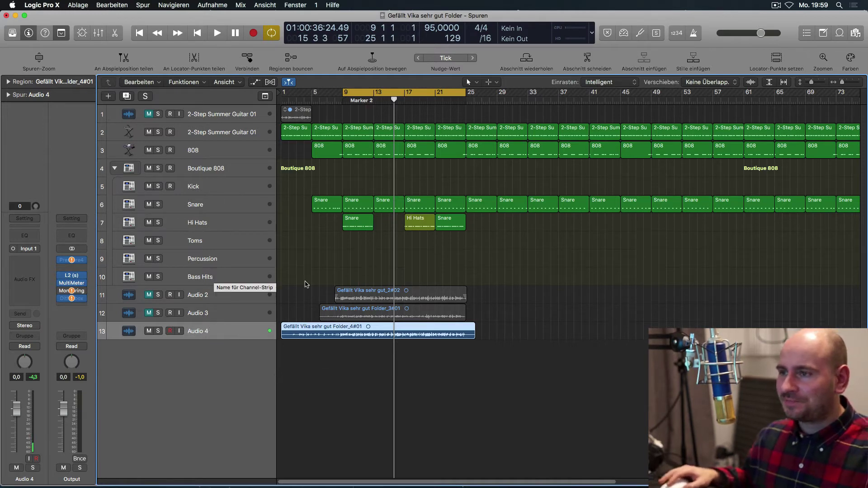
left_click(40, 261)
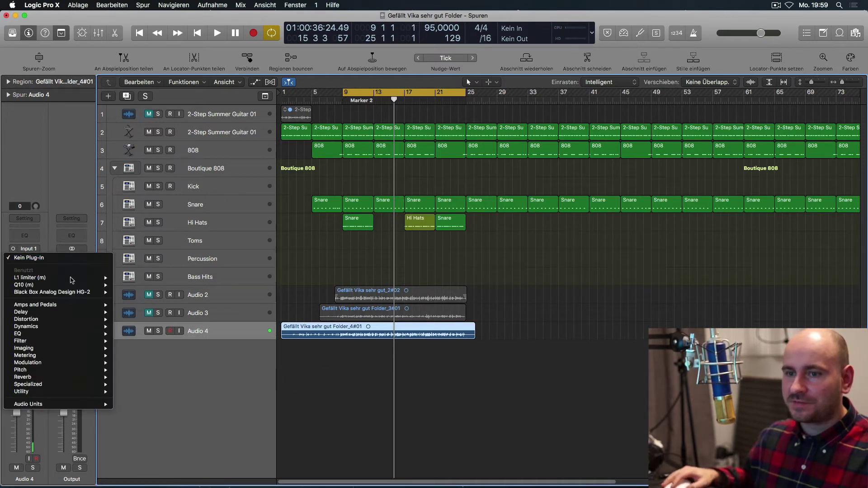
left_click(129, 288)
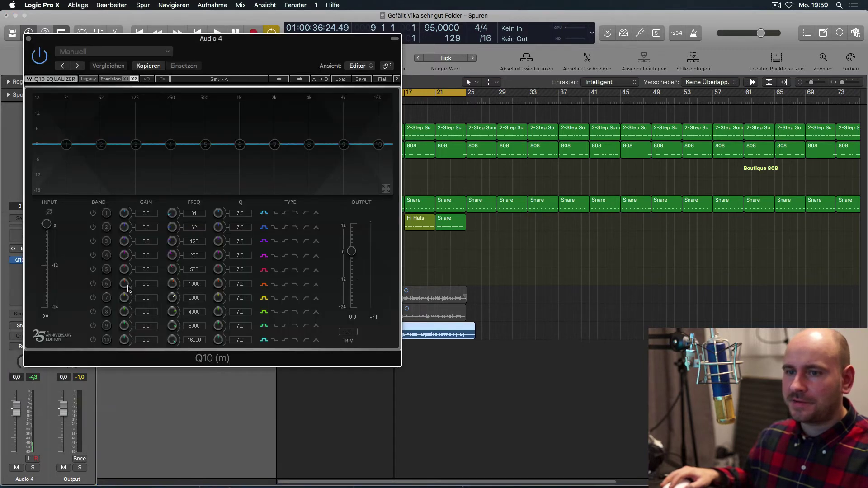
left_click_drag(186, 47, 461, 80)
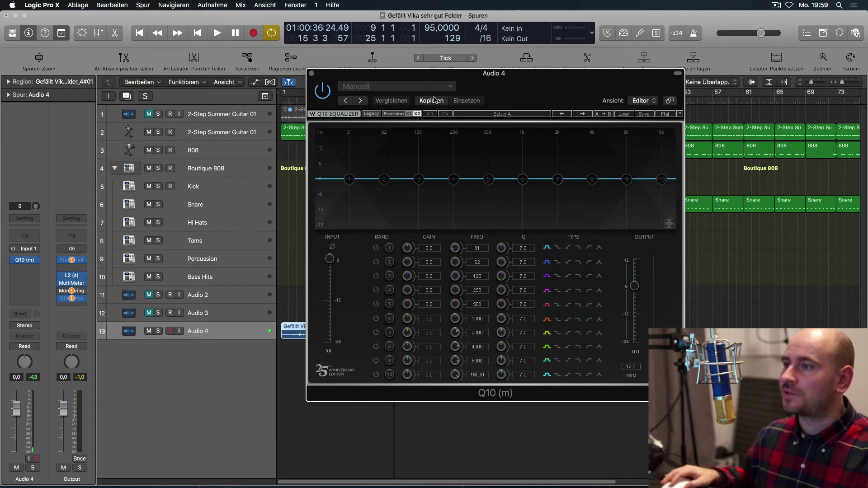
During playback, set Q10 band 1 to a high-pass at 92 Hz, band 5 to -4.2 dB at 408 Hz, and band 9 to 7.3 dB at 10007 Hz
key("space")
left_click(589, 248)
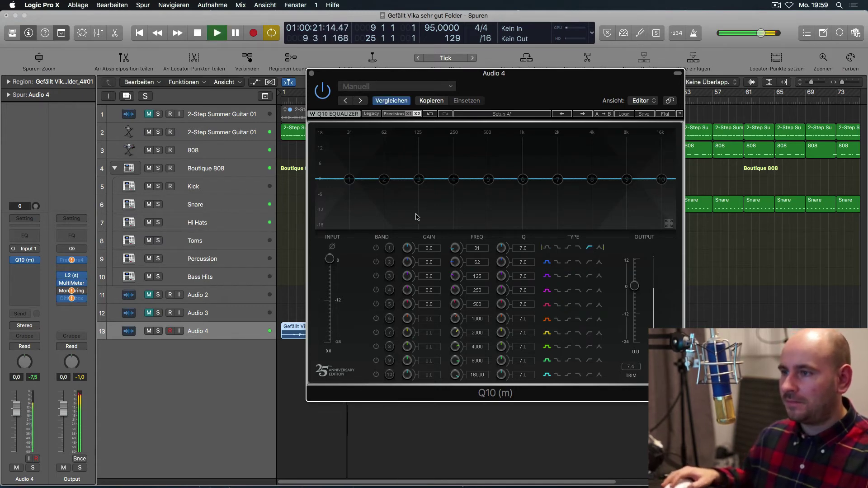
left_click_drag(349, 179, 402, 183)
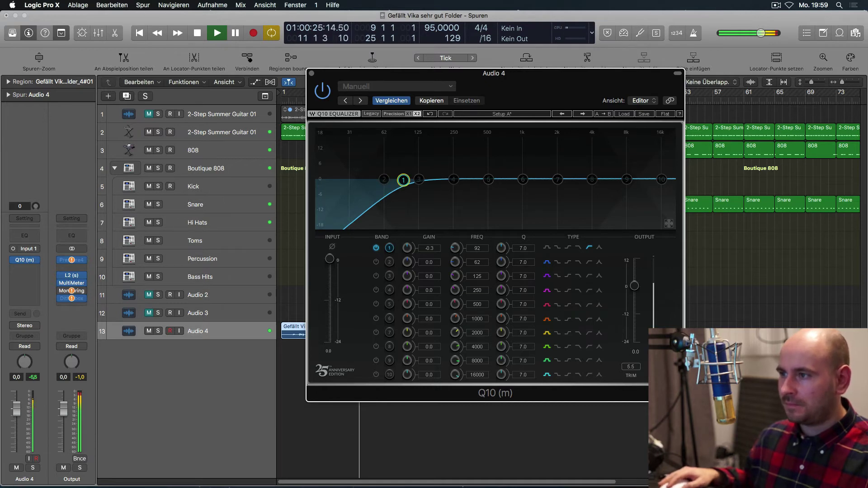
mouse_move(489, 180)
left_mouse_down()
mouse_move(488, 190)
mouse_move(478, 191)
left_mouse_up()
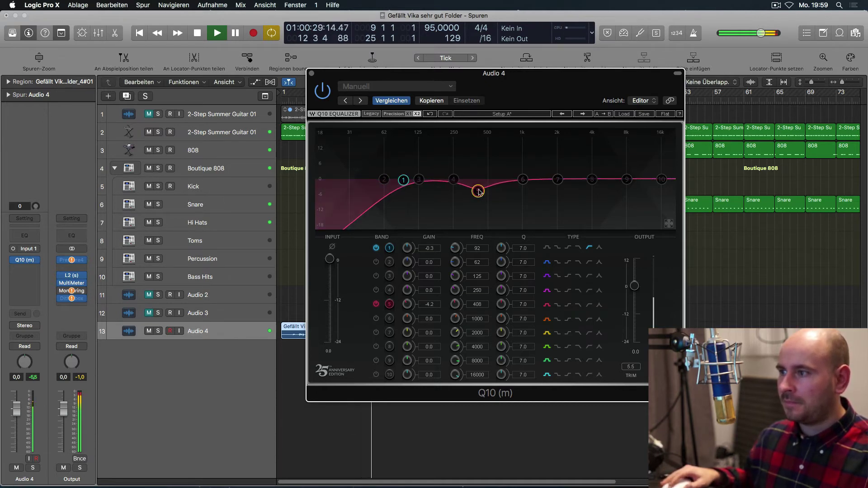
left_click_drag(627, 179, 638, 158)
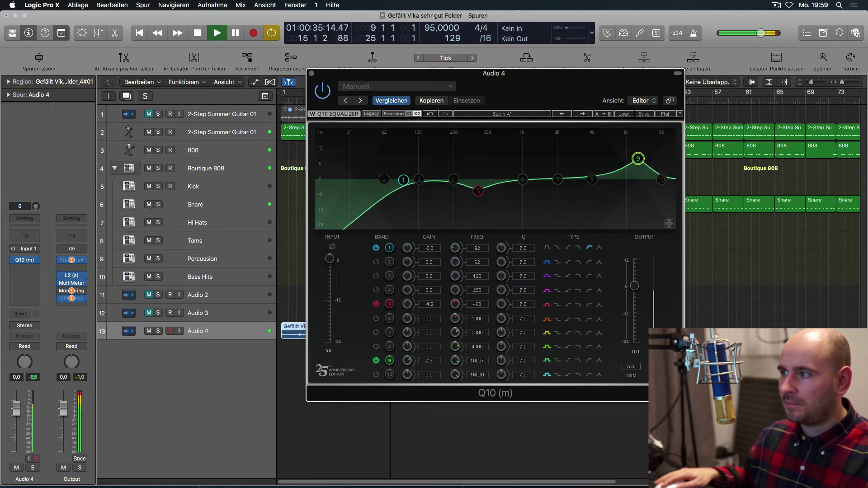
left_click(311, 72)
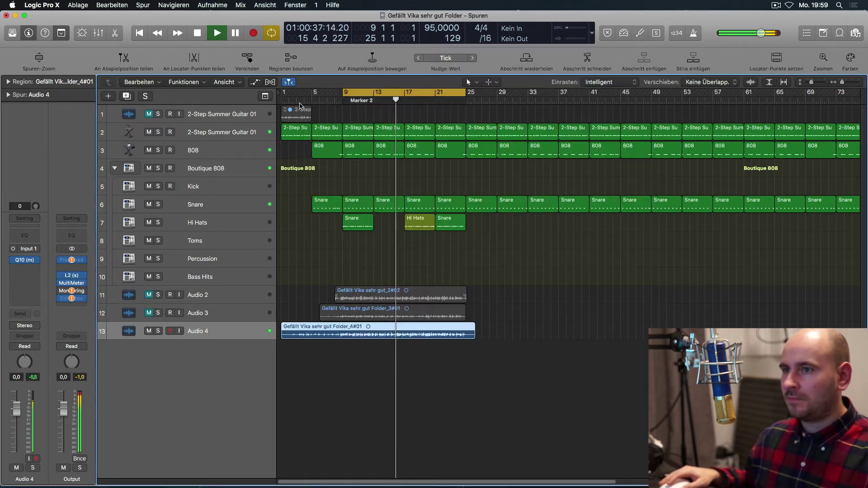
key("space")
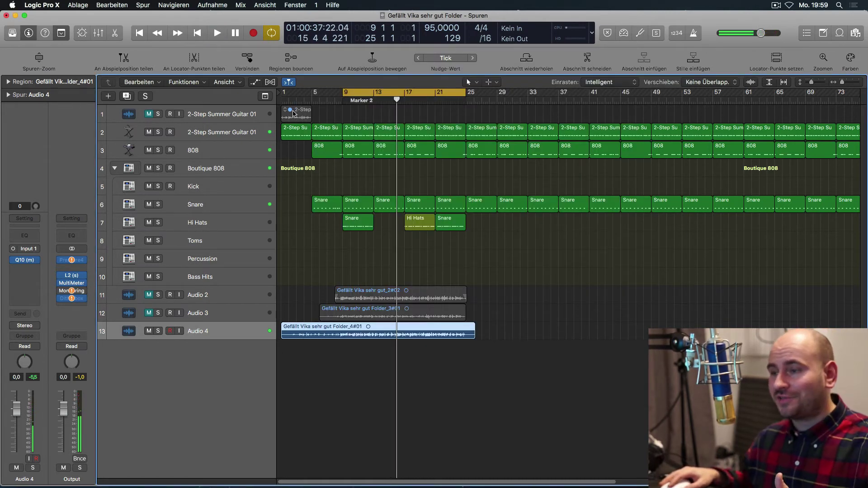
left_click(26, 261)
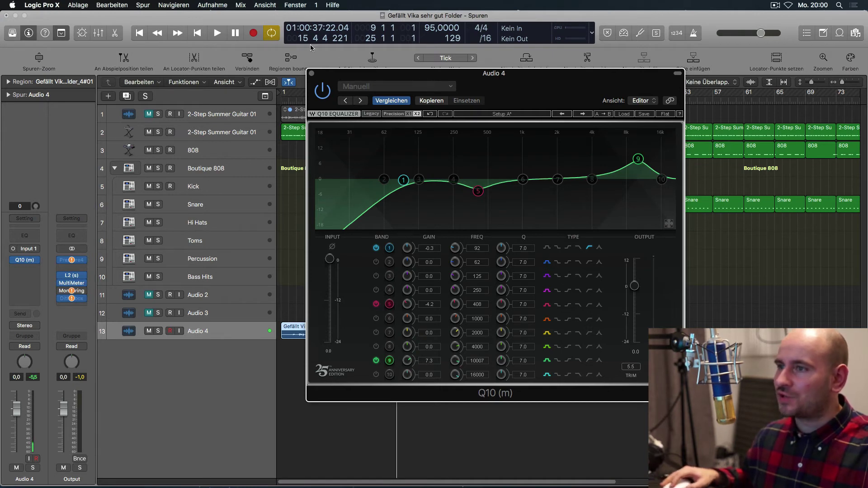
left_click(311, 73)
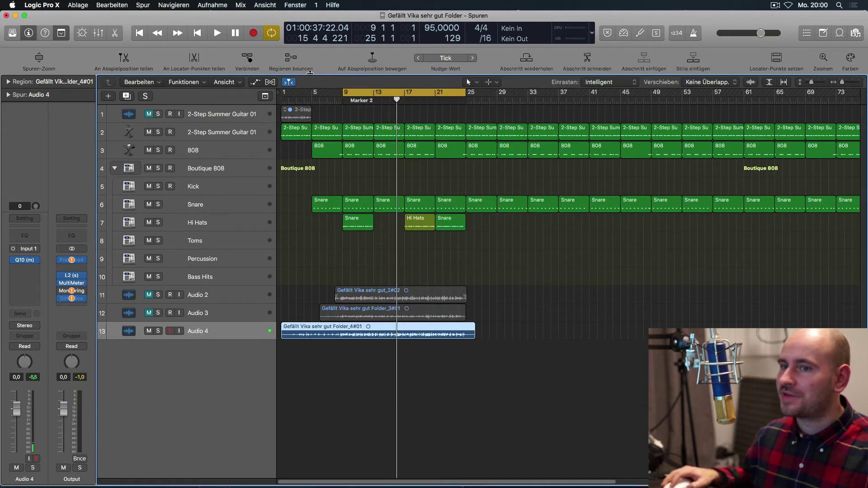
Insert the mono L1 limiter after the Q10 on Audio 4, with threshold -13.0, out ceiling -11.4 and release 26.61
left_click(38, 268)
mouse_move(71, 292)
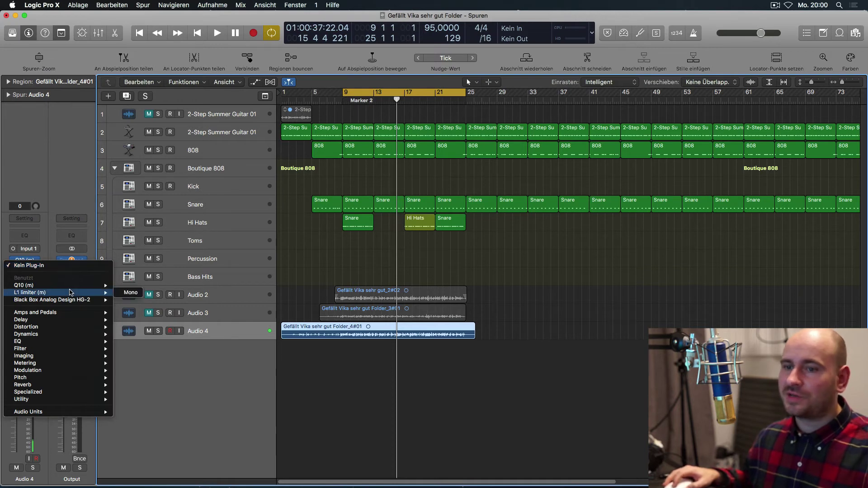
left_click(132, 293)
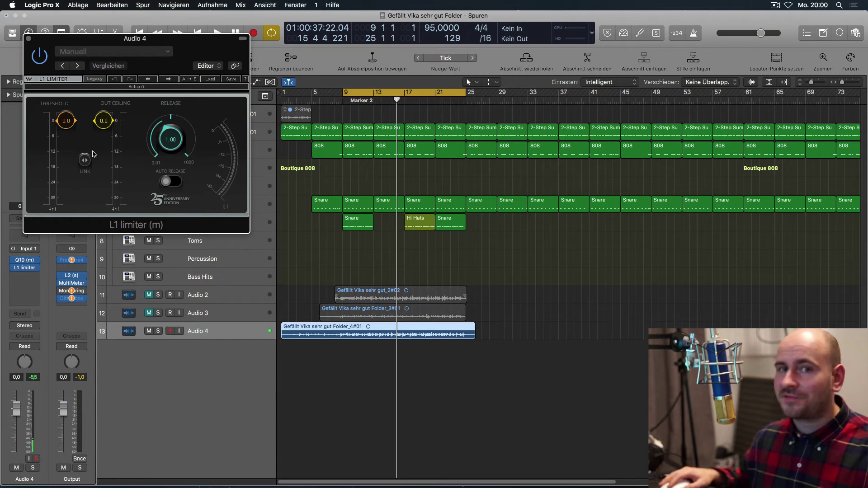
key("space")
left_click_drag(84, 160, 103, 150)
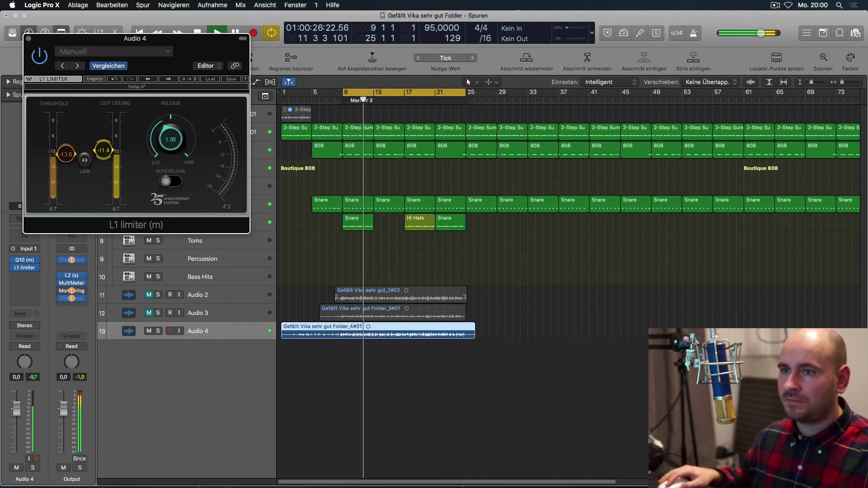
left_click_drag(171, 139, 171, 130)
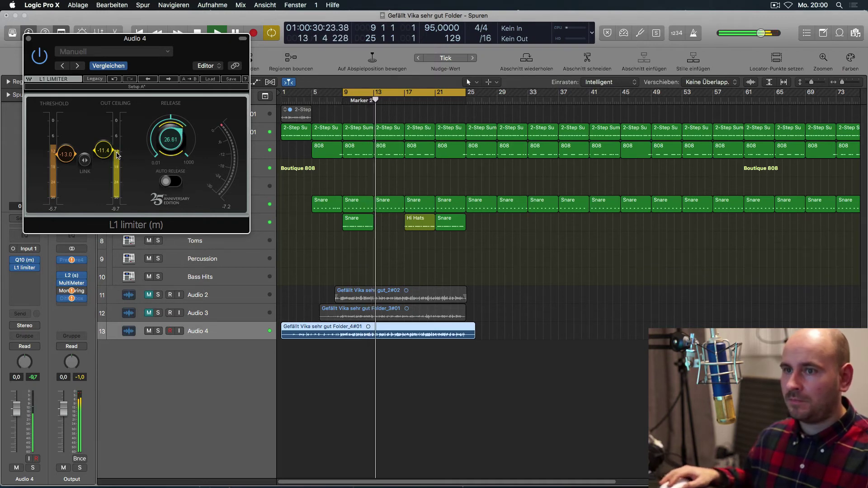
left_click(29, 39)
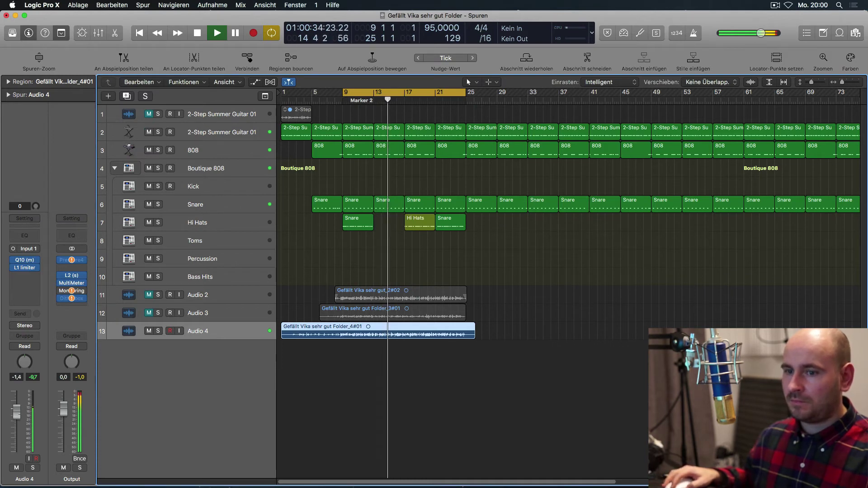
Refine the Q10 on Audio 4: band 9 to 8.5 dB at 10226 Hz and the band 1 high-pass to 109 Hz
left_click(26, 260)
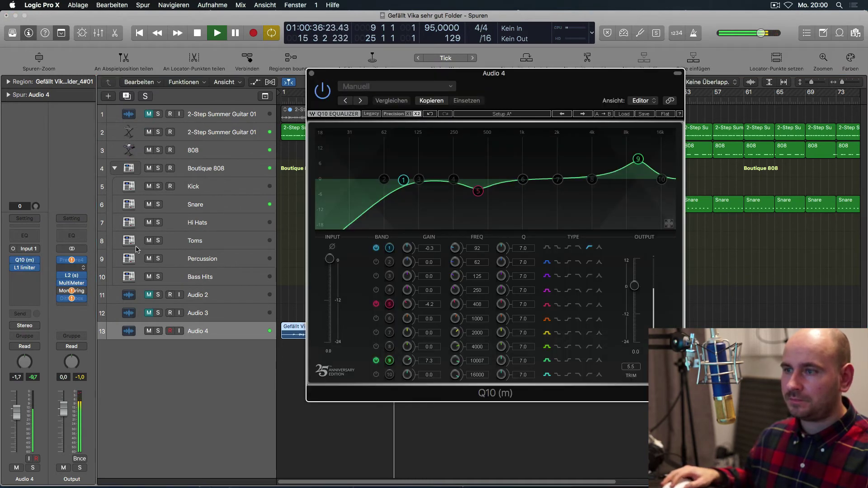
left_click_drag(638, 158, 639, 155)
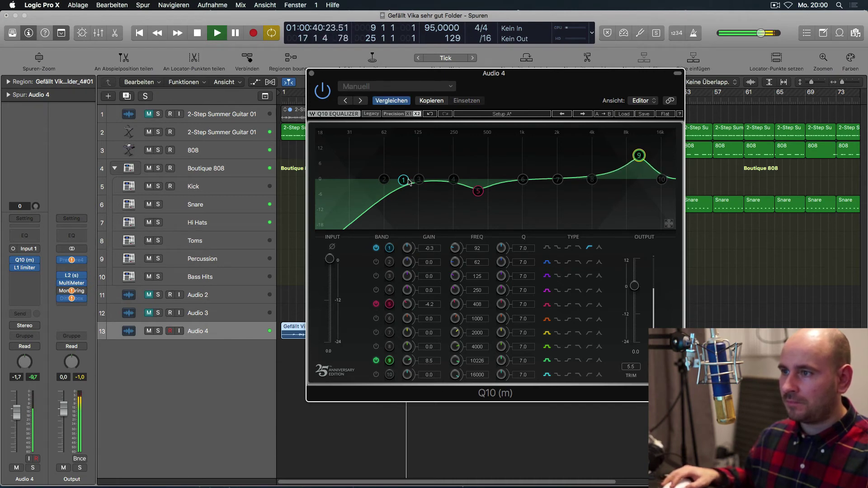
left_click_drag(404, 180, 412, 180)
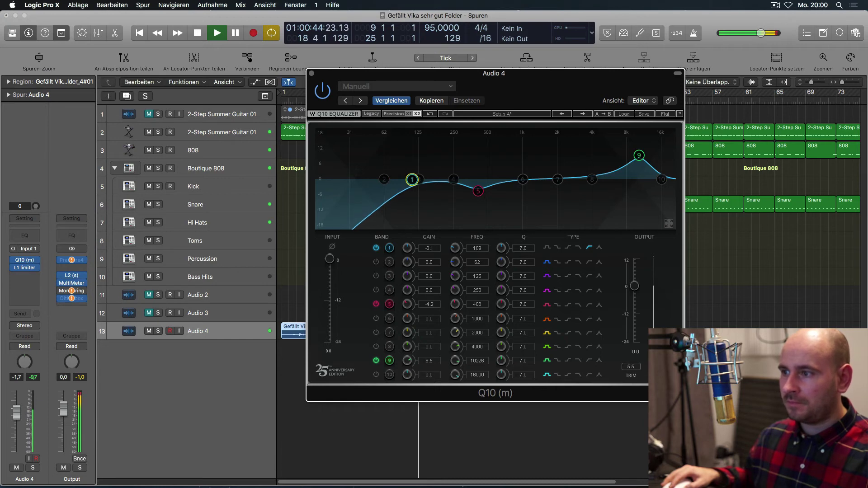
left_click(312, 72)
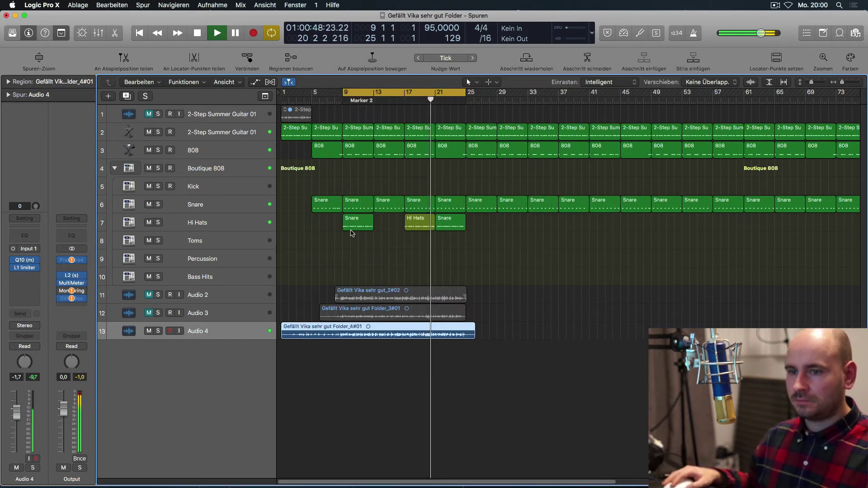
key("space")
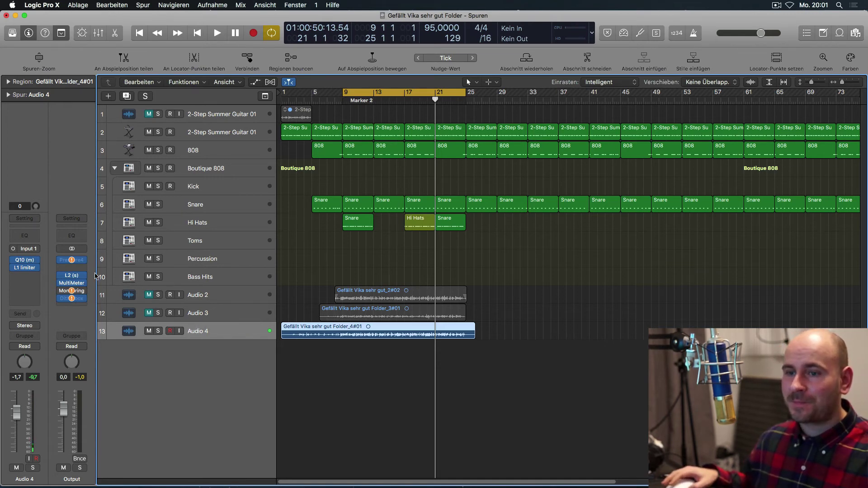
Review the Q10 equalizer and L1 limiter settings on Audio 4
left_click(26, 261)
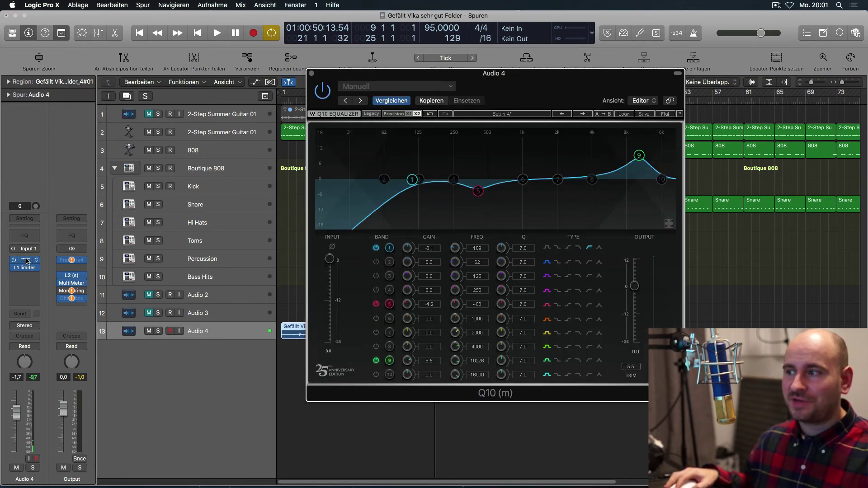
left_click(23, 269)
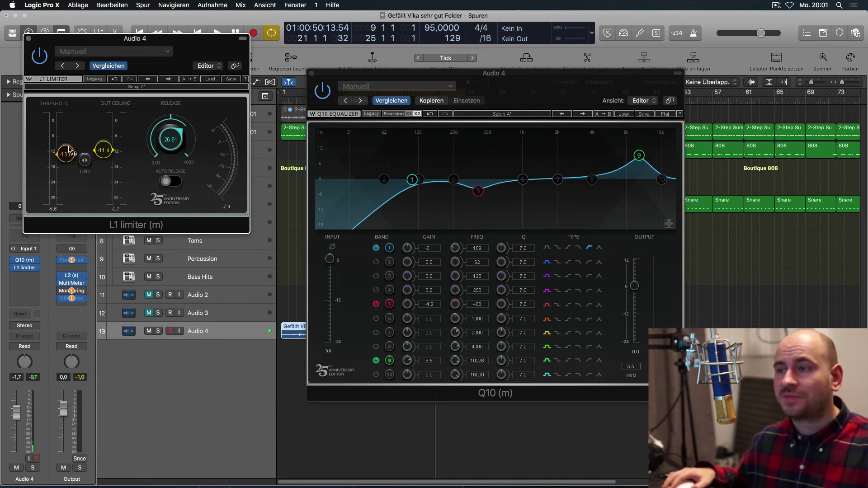
key("super+w")
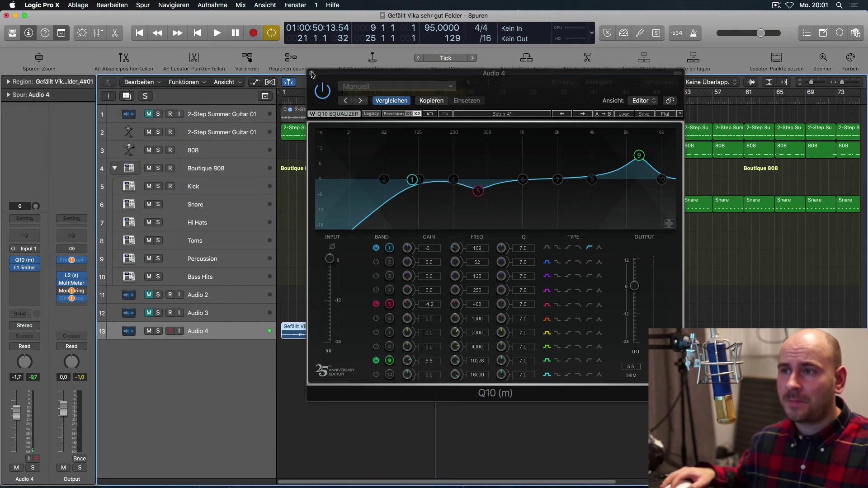
Bypass the Q10 and L1 limiter on Audio 4 and play the cycle to hear the unprocessed vocal
left_click(22, 261)
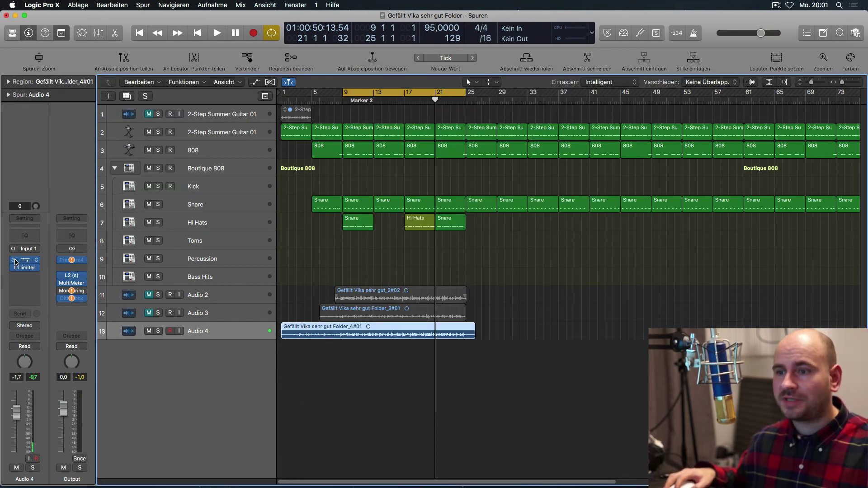
key("space")
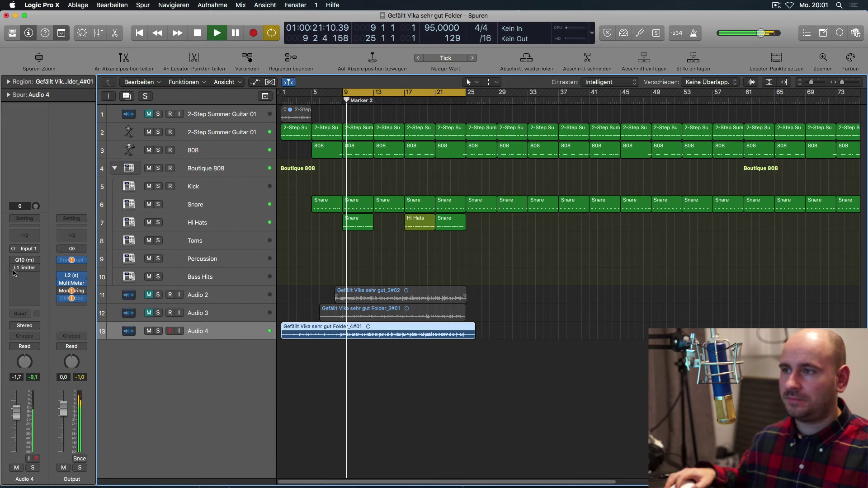
mouse_move(14, 271)
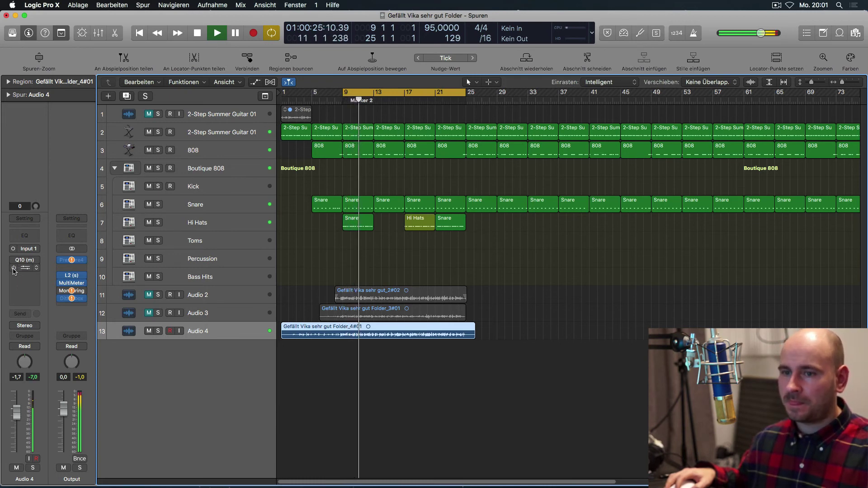
Reactivate the Q10 and L1 limiter on Audio 4 and set the Q10's band 9 gain to 7.4 dB while playing the cycle
key("space")
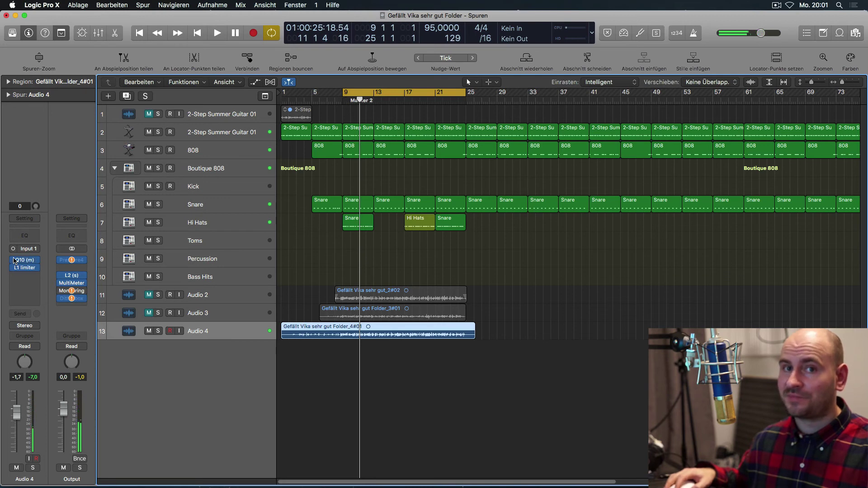
key("space")
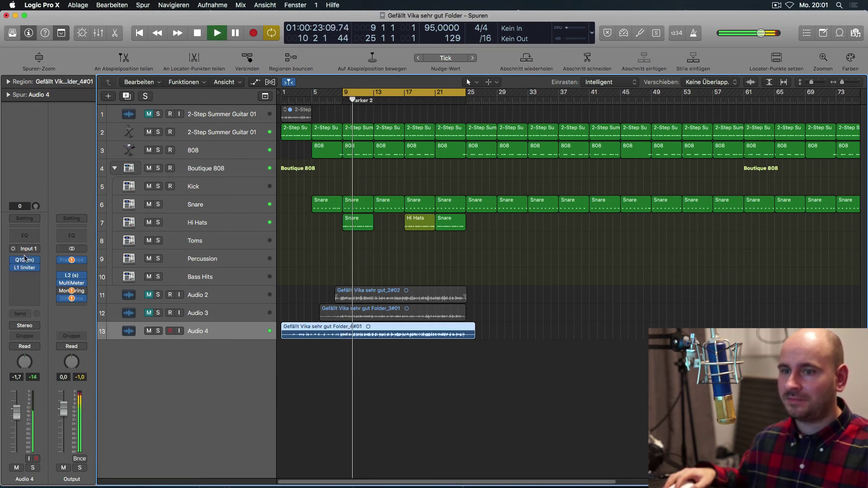
left_click(25, 261)
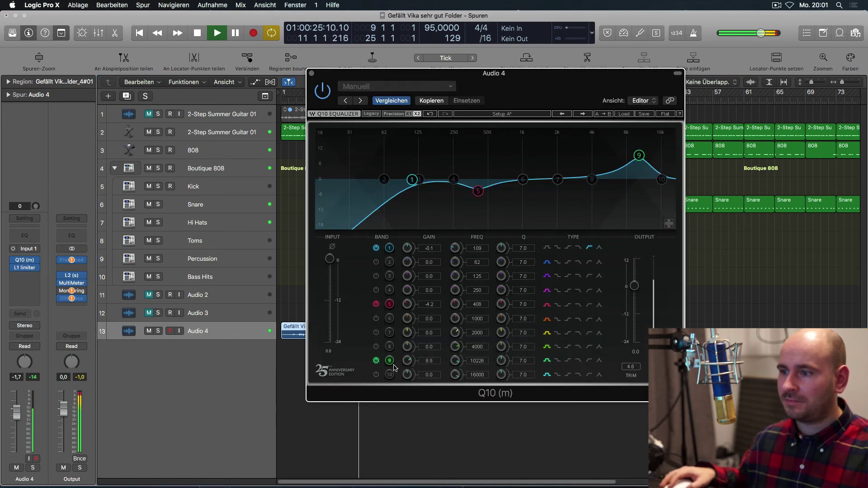
left_click_drag(411, 363, 410, 367)
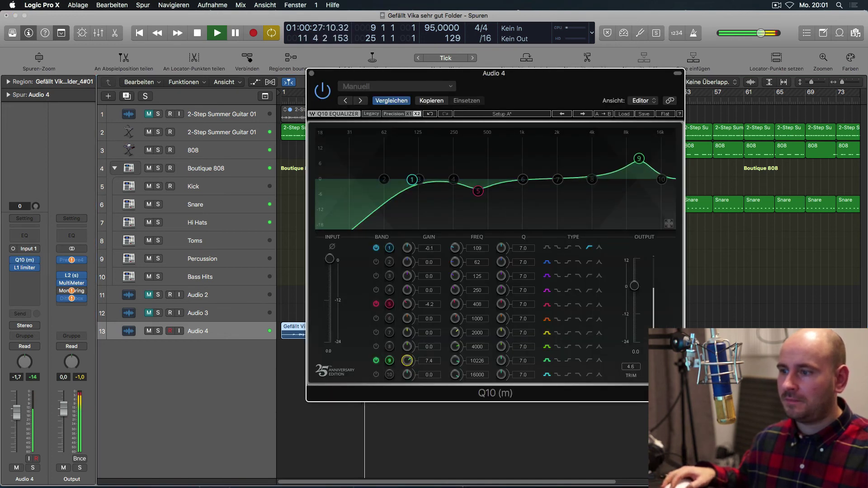
left_click(312, 74)
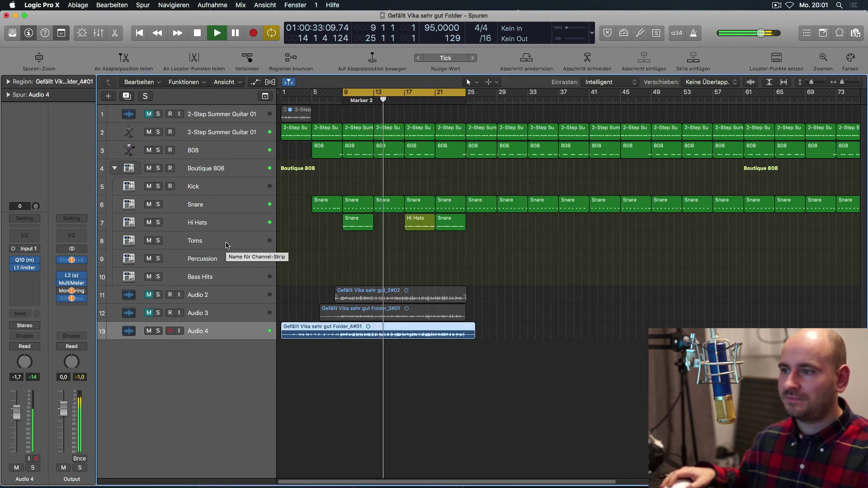
key("space")
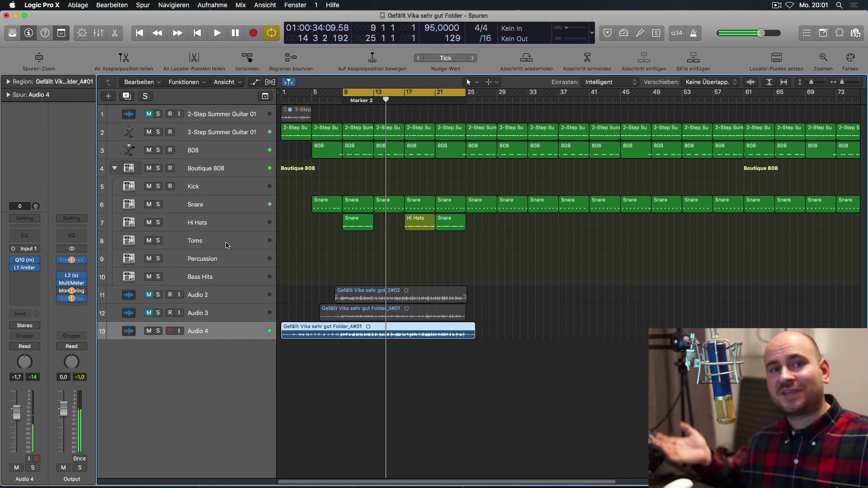